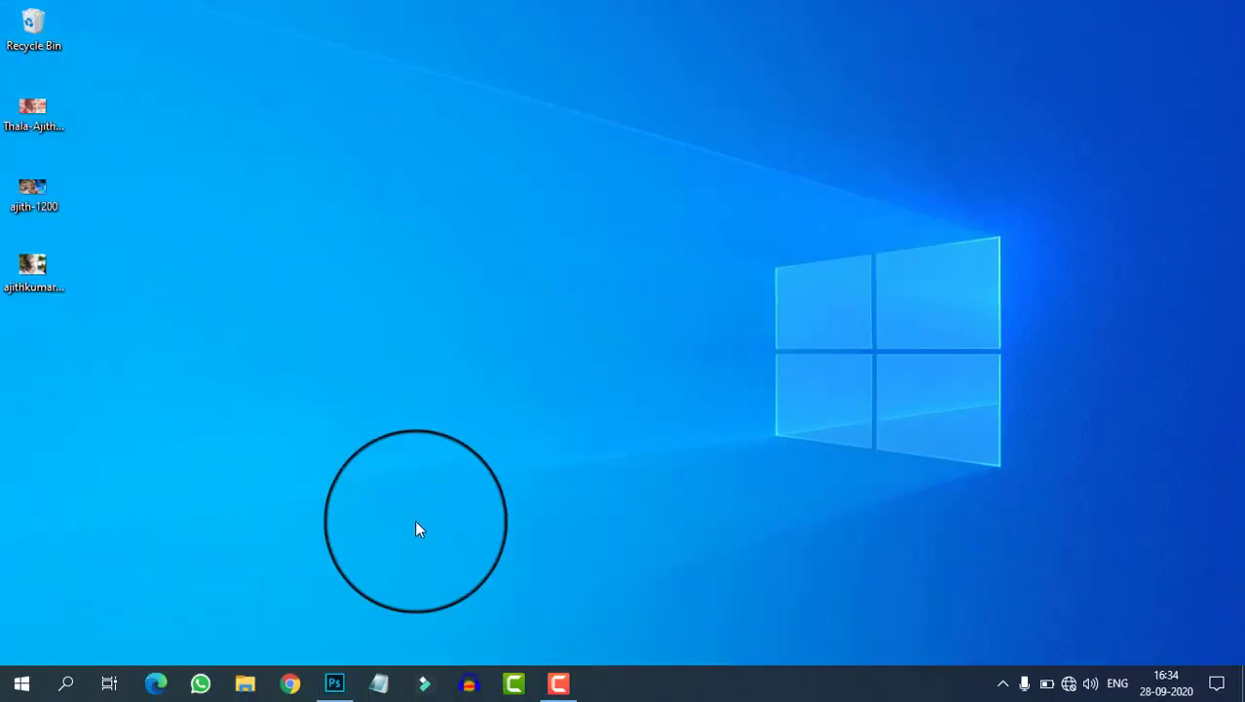
# Switch to Photoshop, select the man with Select Subject, and subtract the area at the lower-right shoulder using Quick Selection
pyautogui.click(334, 684)
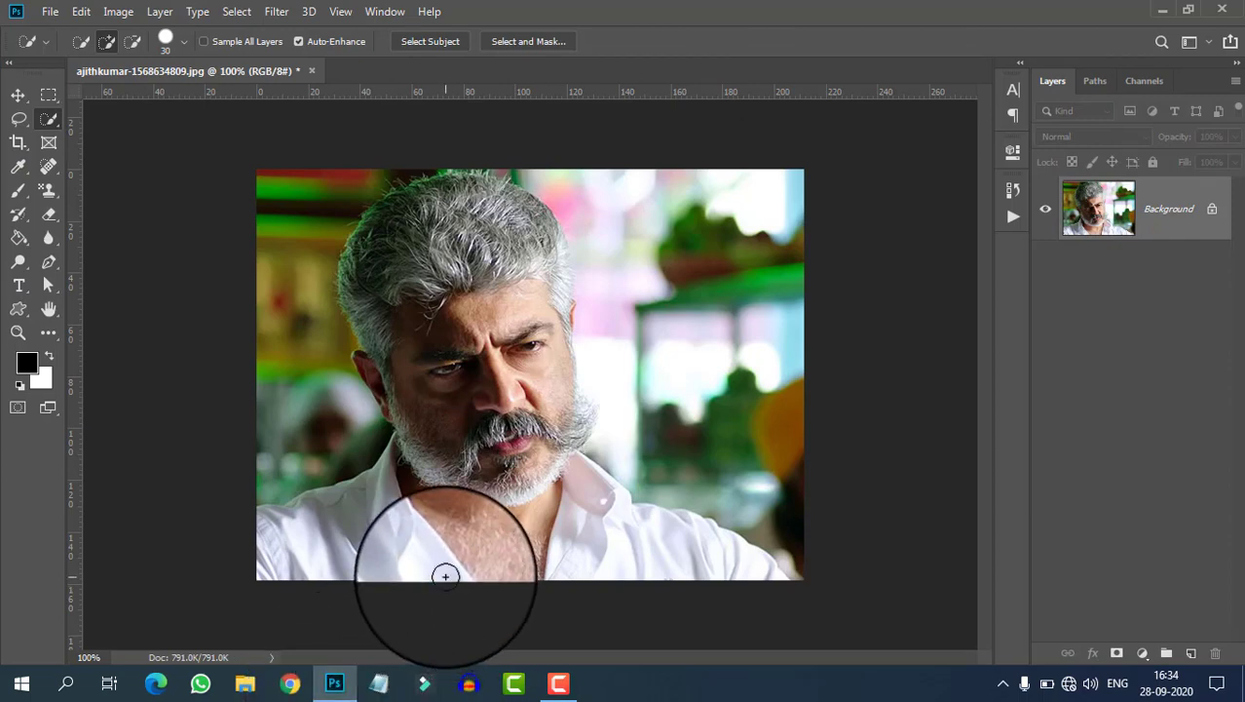
pyautogui.press('v')
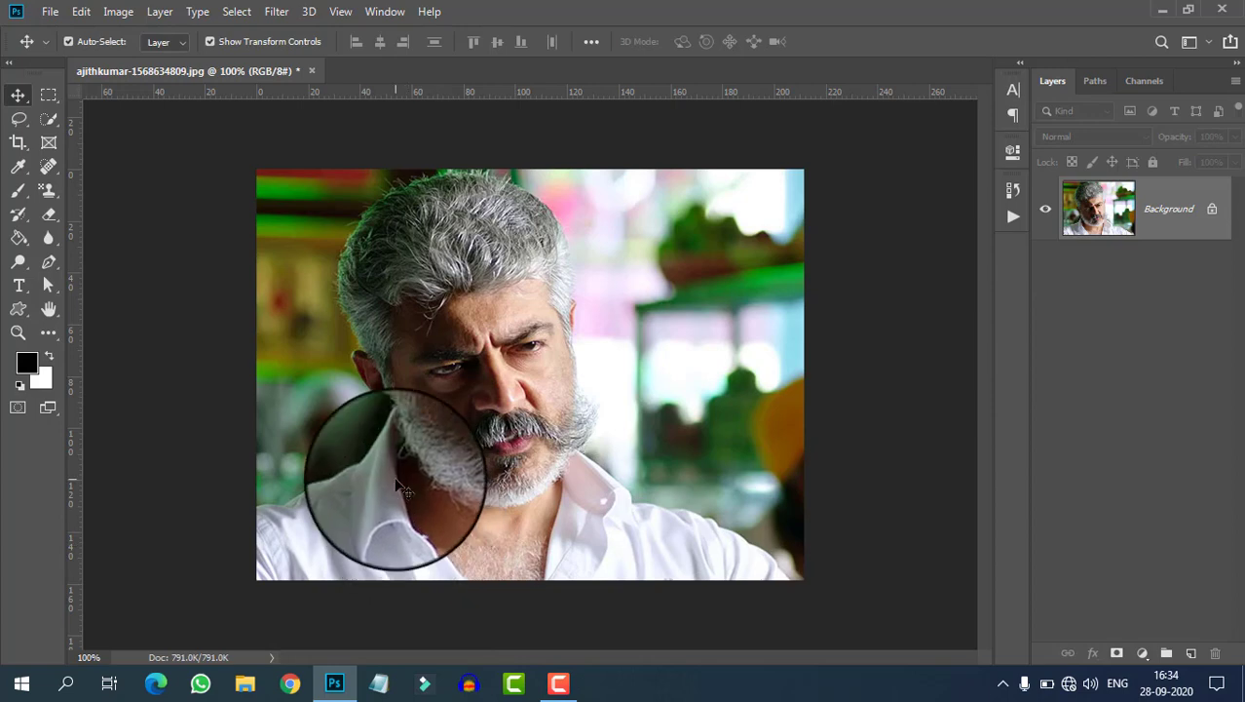
pyautogui.click(232, 14)
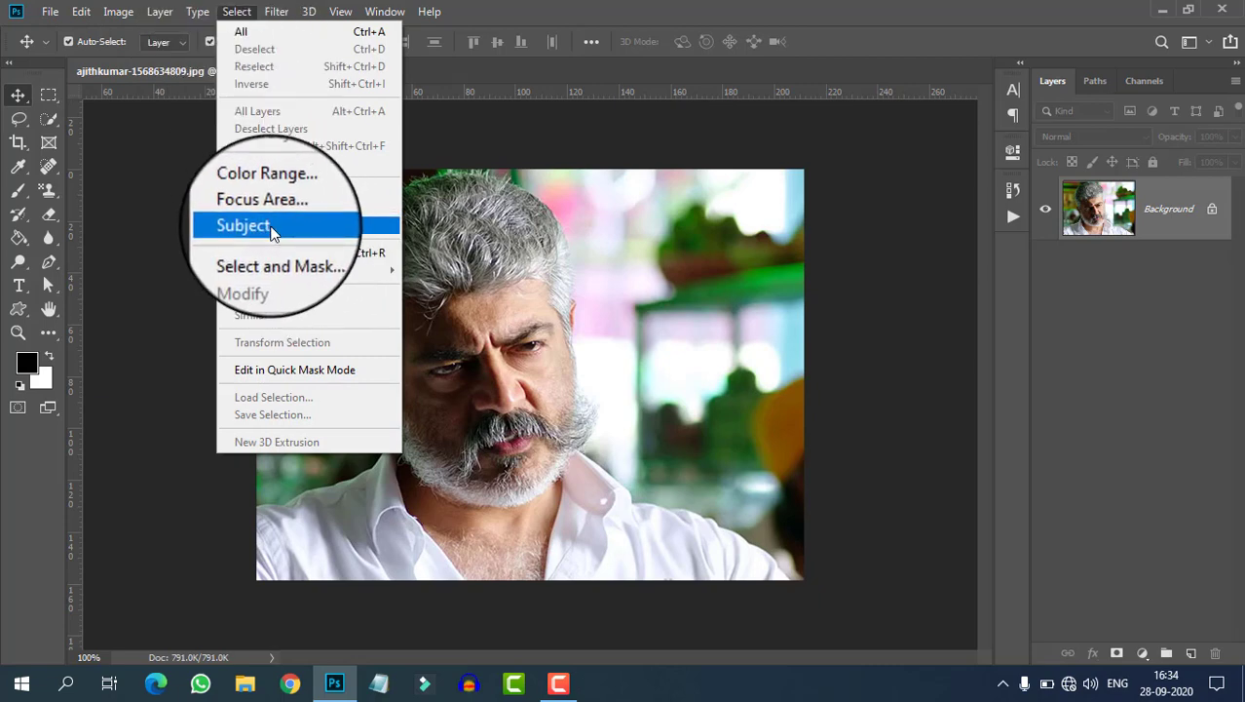
pyautogui.click(271, 232)
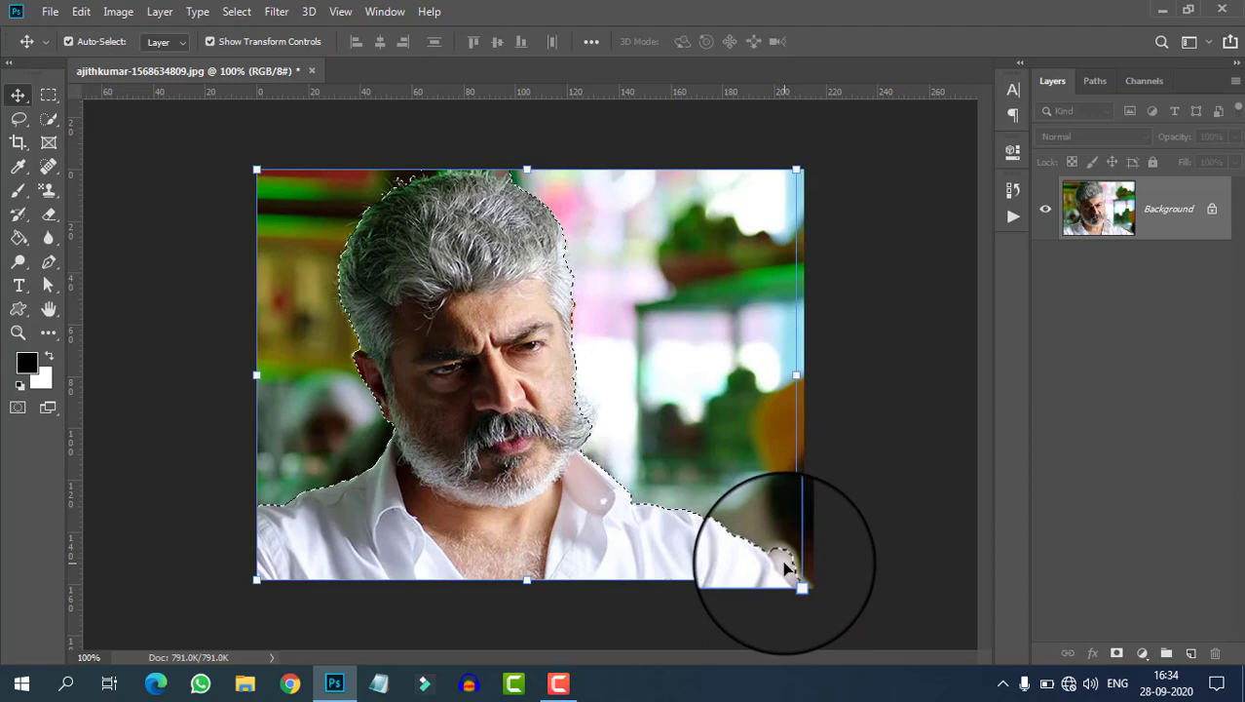
pyautogui.click(49, 121)
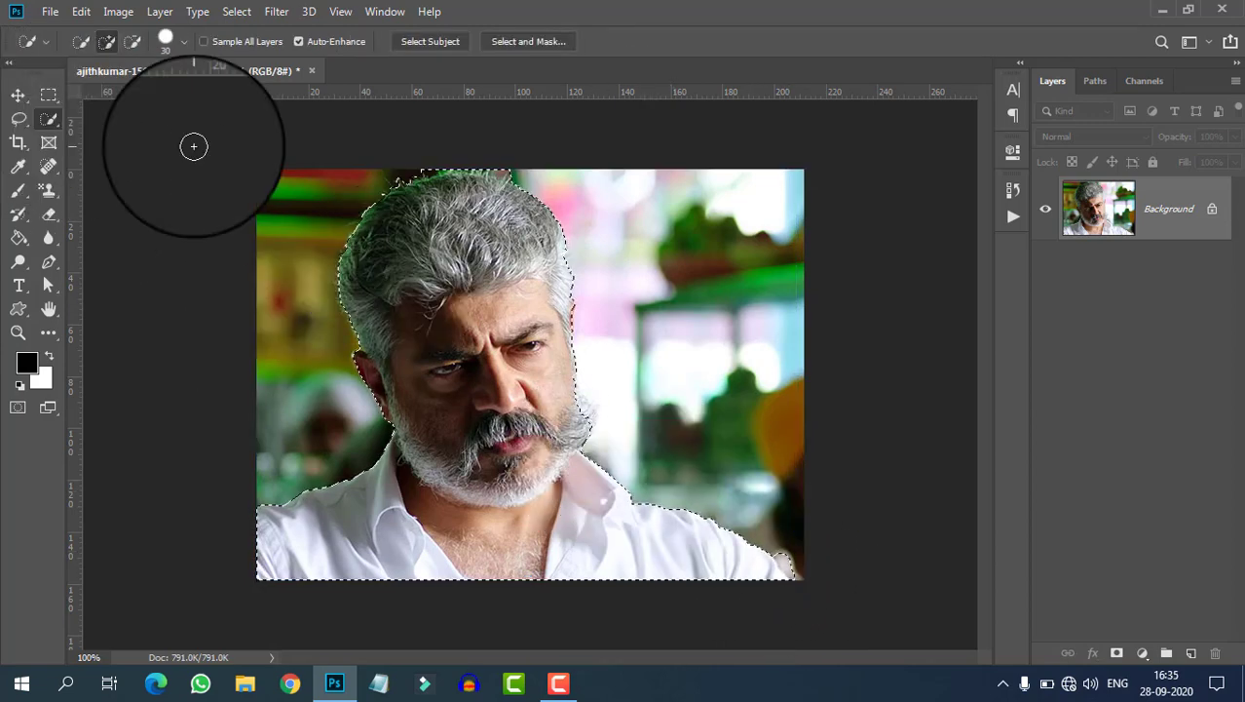
pyautogui.click(132, 41)
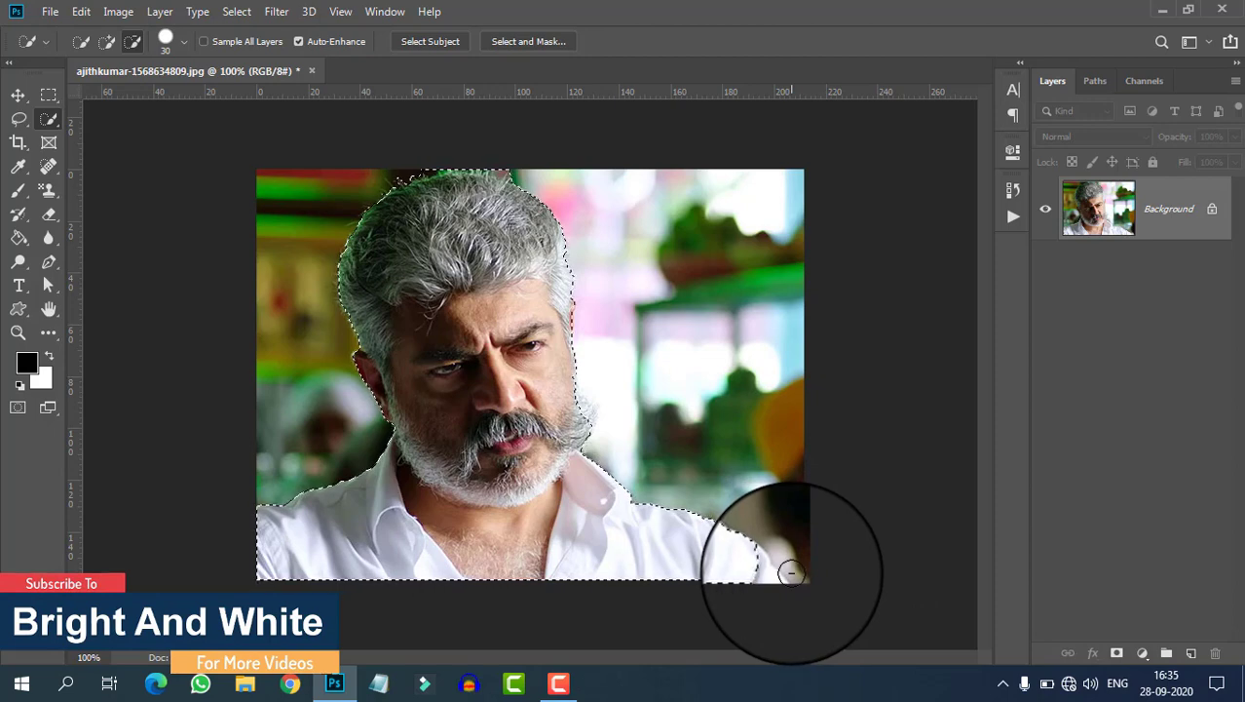
# Mask out the background with a layer mask from the selection and erase the leftover background above the hair on the layer image
pyautogui.click(1117, 653)
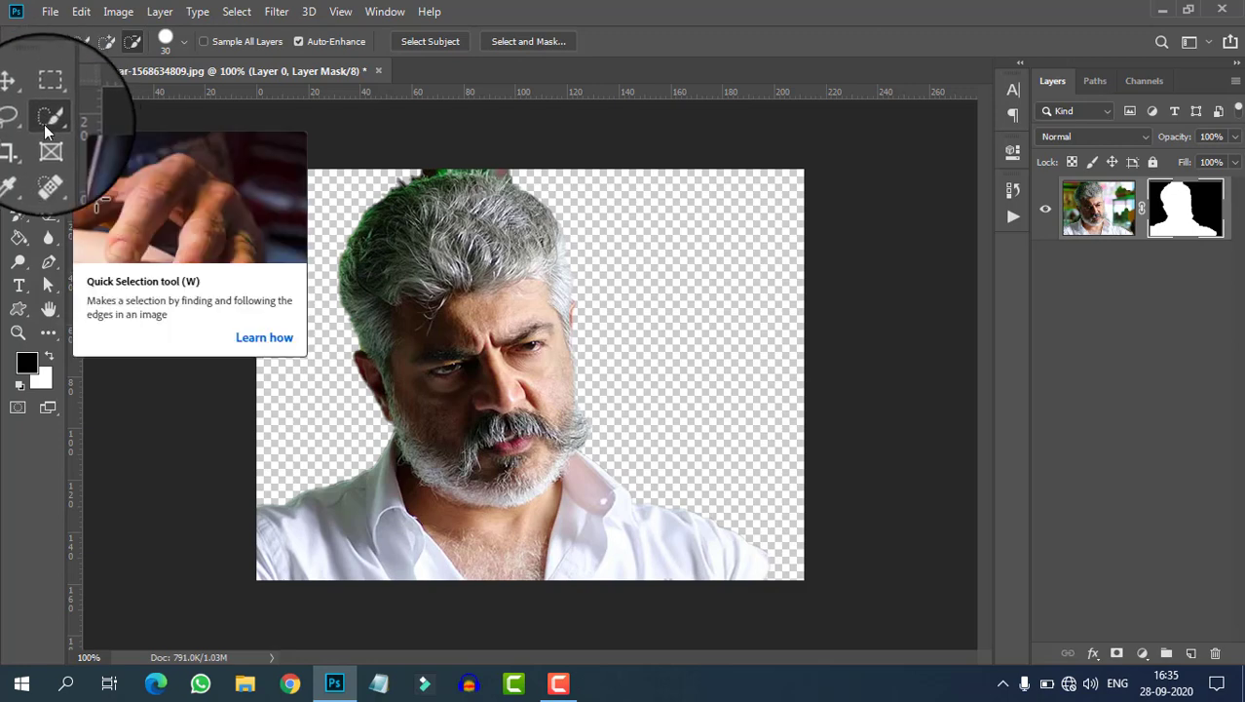
pyautogui.click(53, 211)
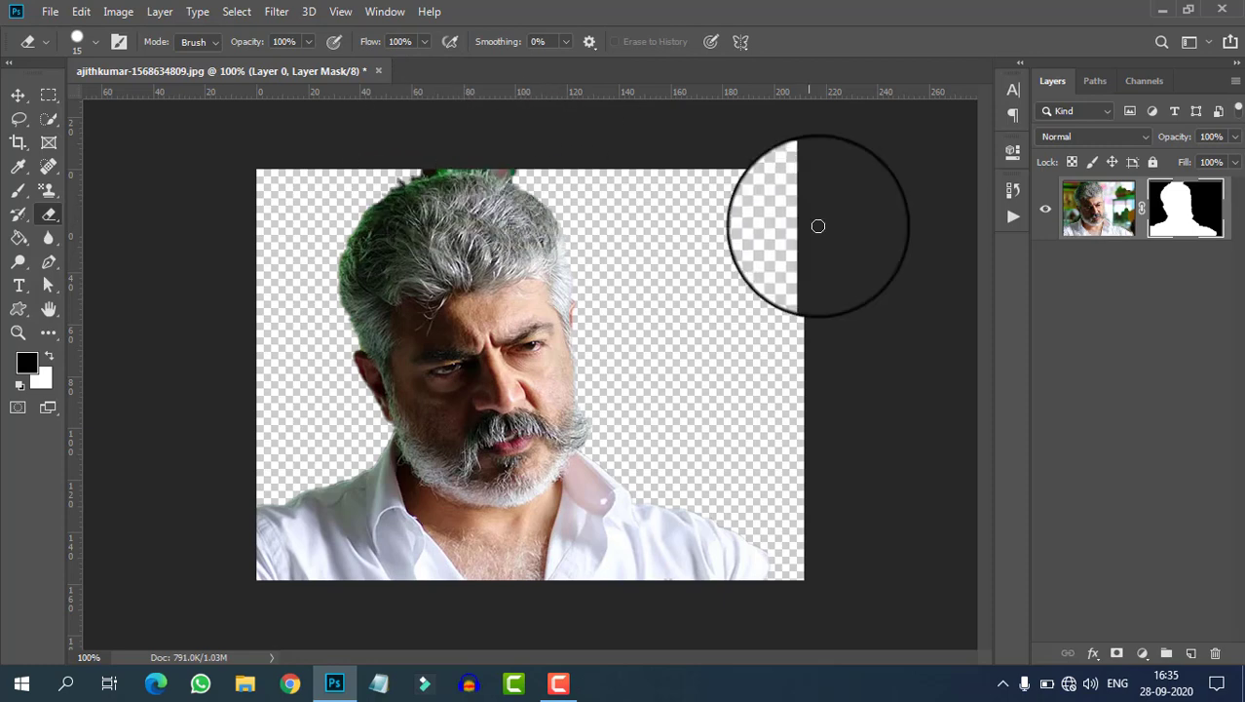
pyautogui.click(1082, 205)
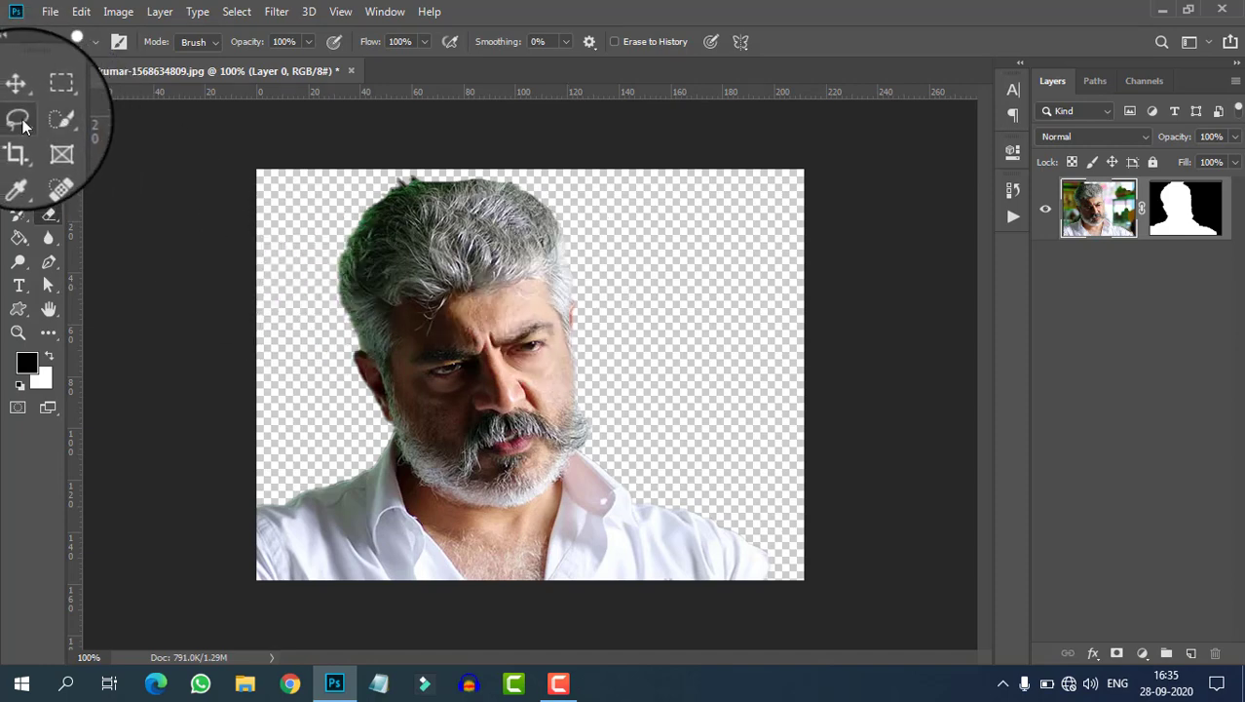
# Open Select and Mask for the cutout layer, setting the view transparency to 38% and the edge detection radius to 4 px
pyautogui.click(19, 119)
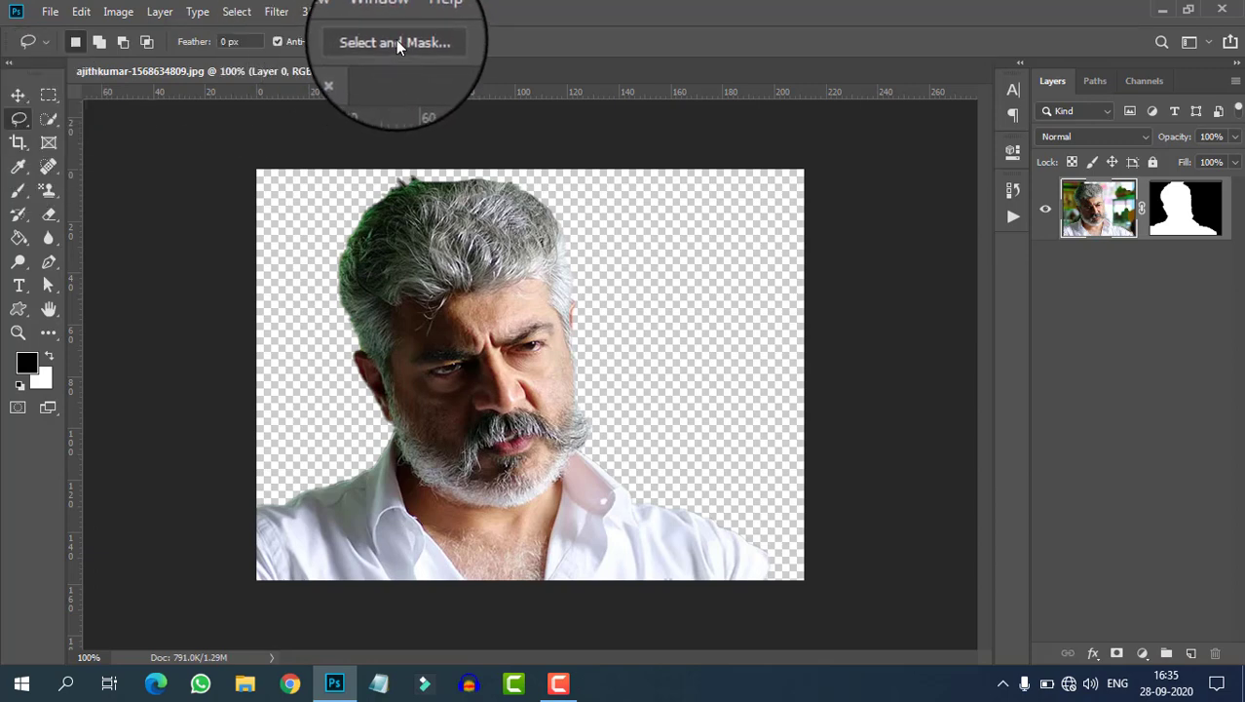
pyautogui.click(236, 12)
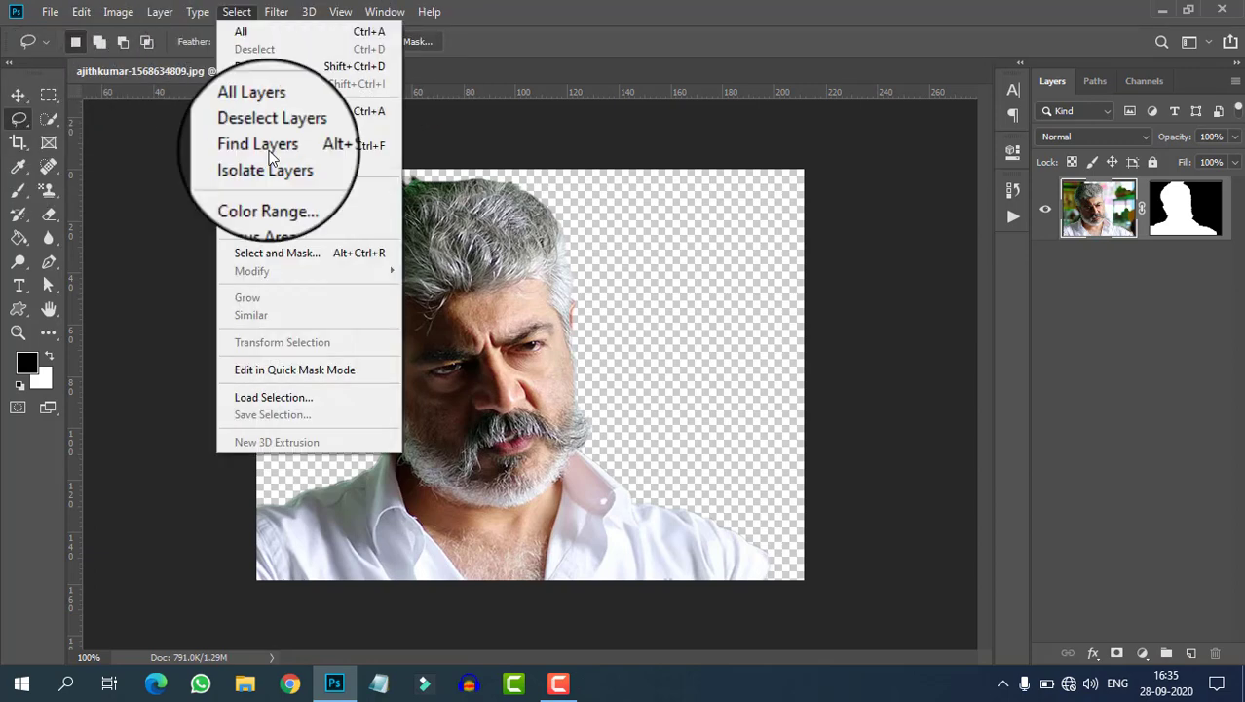
pyautogui.click(369, 256)
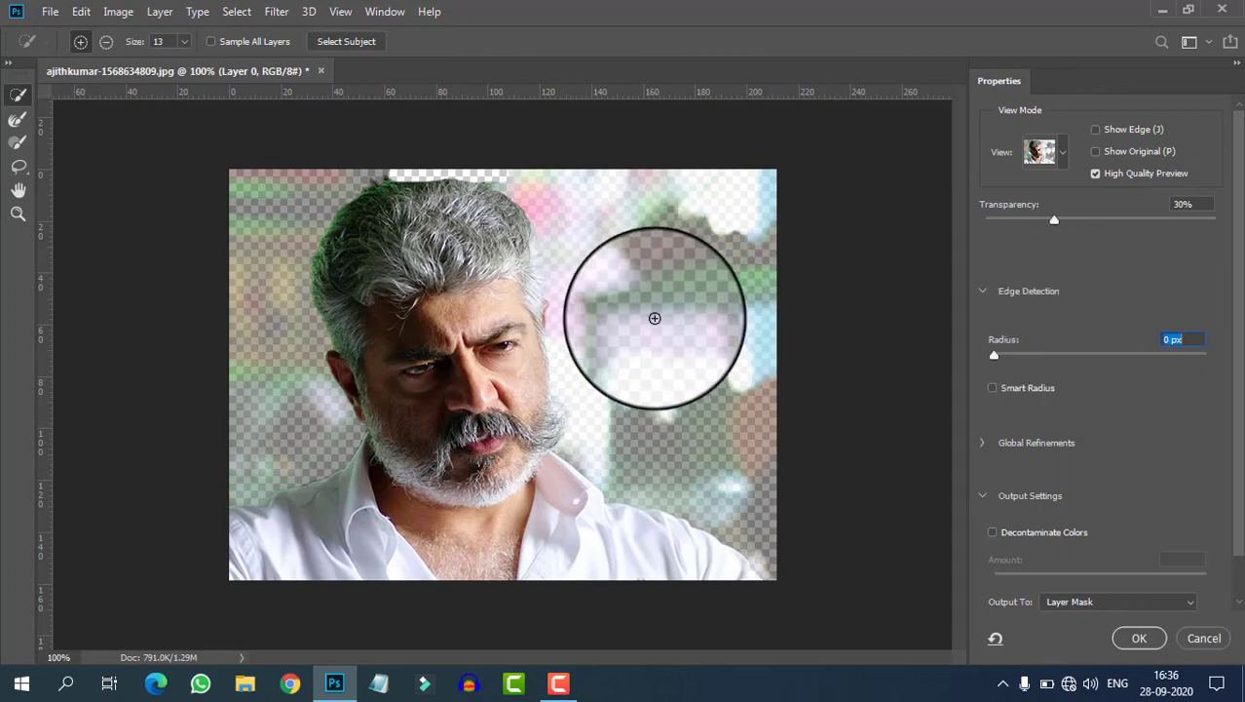
pyautogui.click(1062, 156)
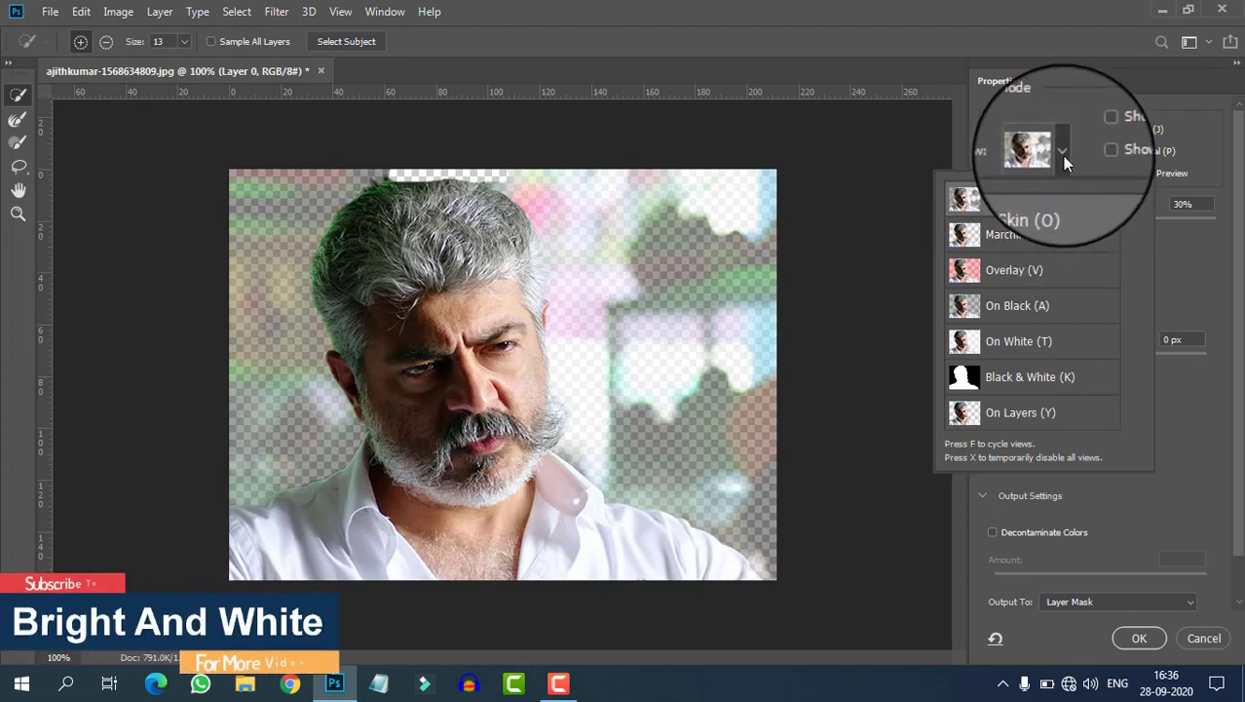
pyautogui.click(1062, 156)
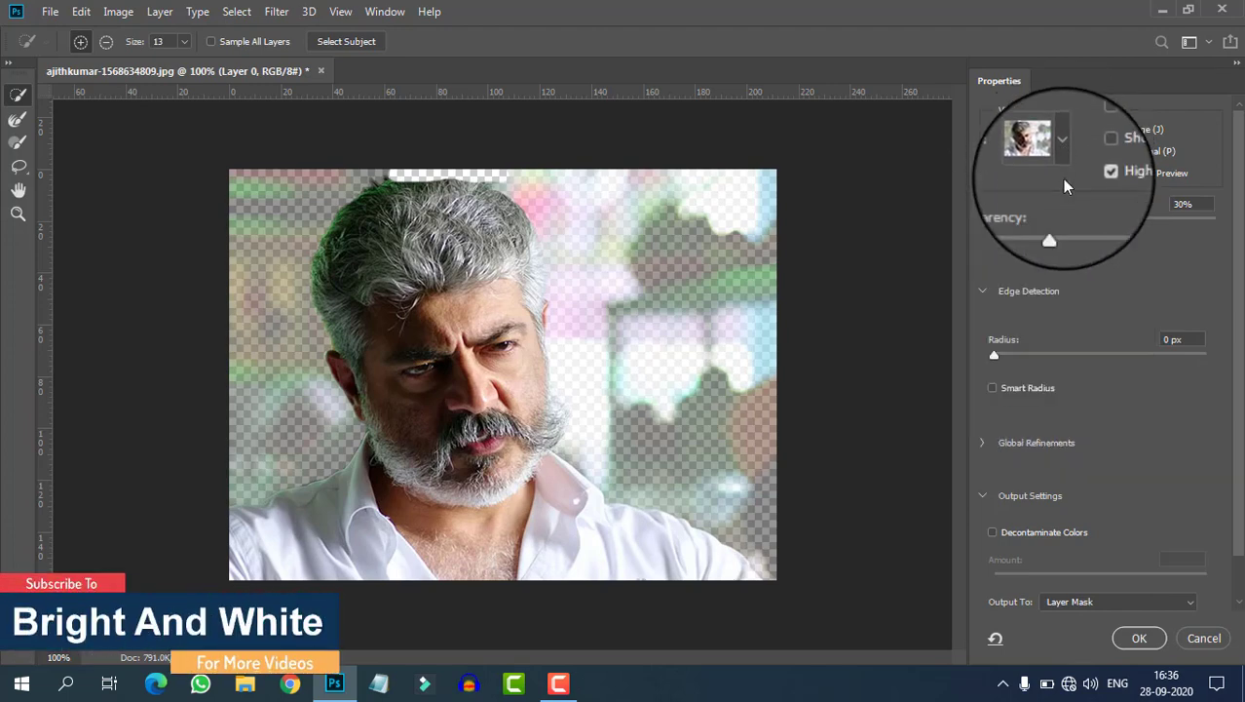
pyautogui.moveTo(1052, 219)
pyautogui.mouseDown()
pyautogui.moveTo(1226, 217)
pyautogui.moveTo(1072, 228)
pyautogui.mouseUp()
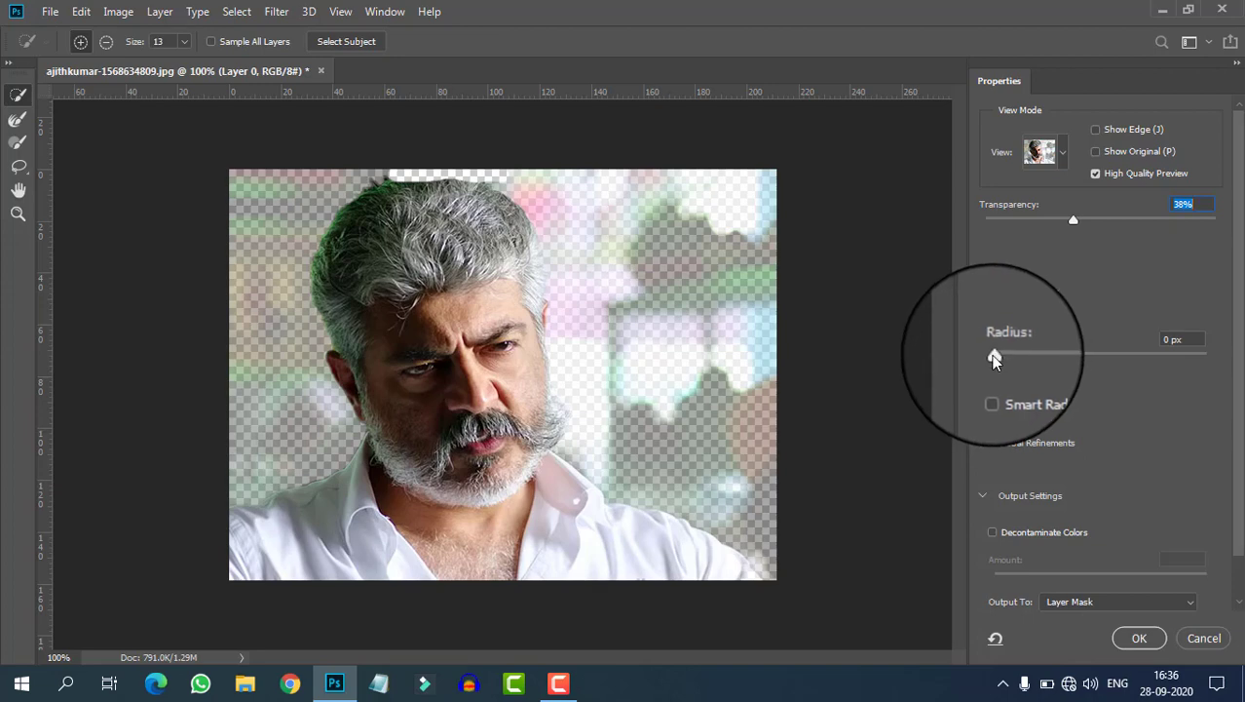
pyautogui.moveTo(994, 356); pyautogui.dragTo(1034, 355)
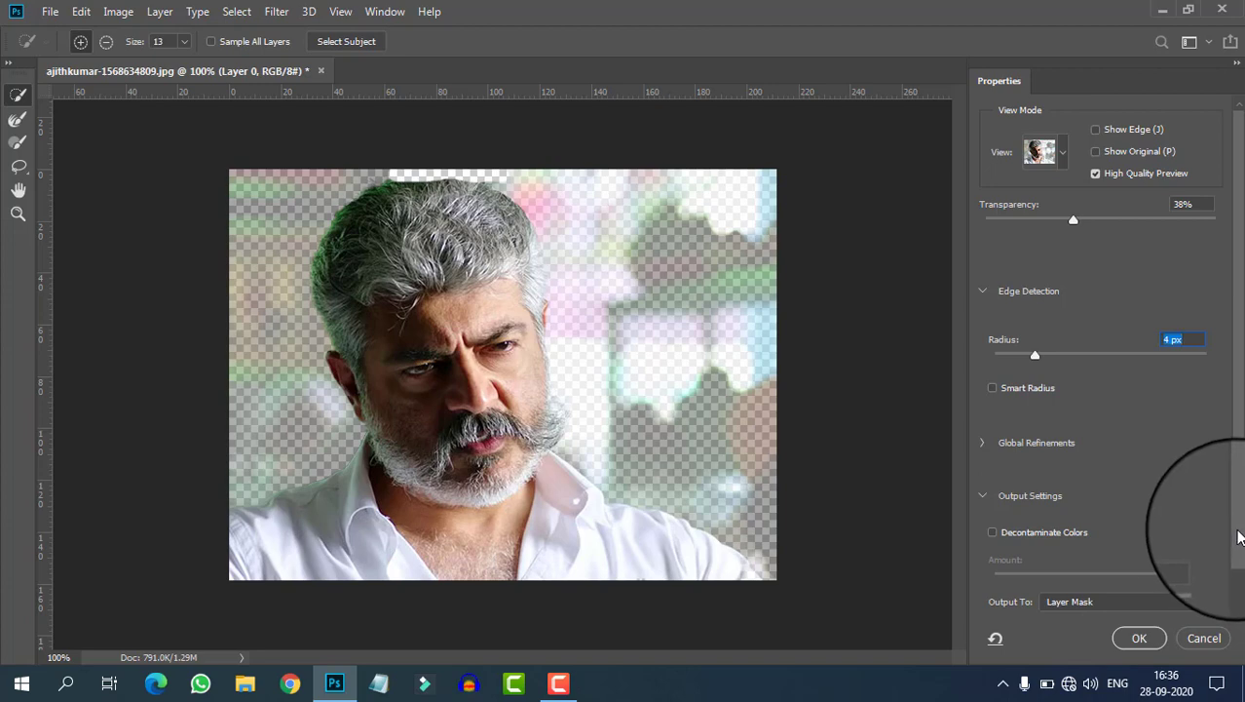
# Output the refined edge to Layer Mask and apply the Select and Mask refinement
pyautogui.scroll(-2, 1238, 536)
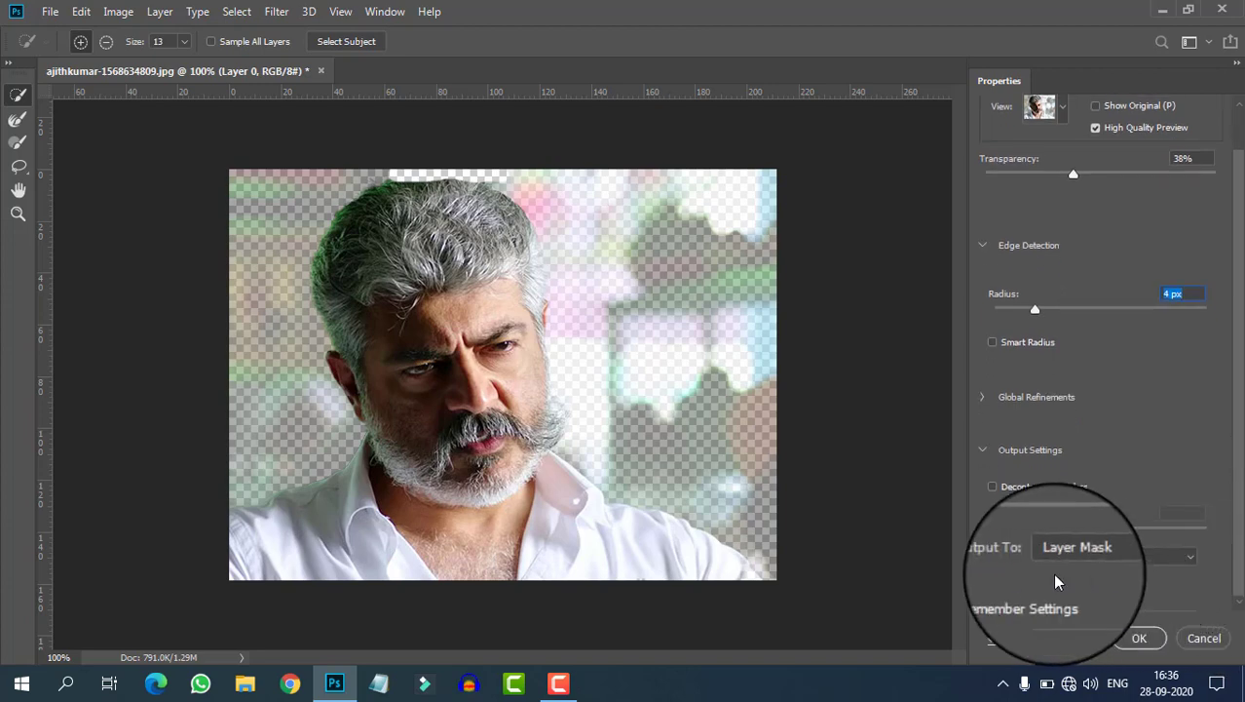
pyautogui.click(1114, 558)
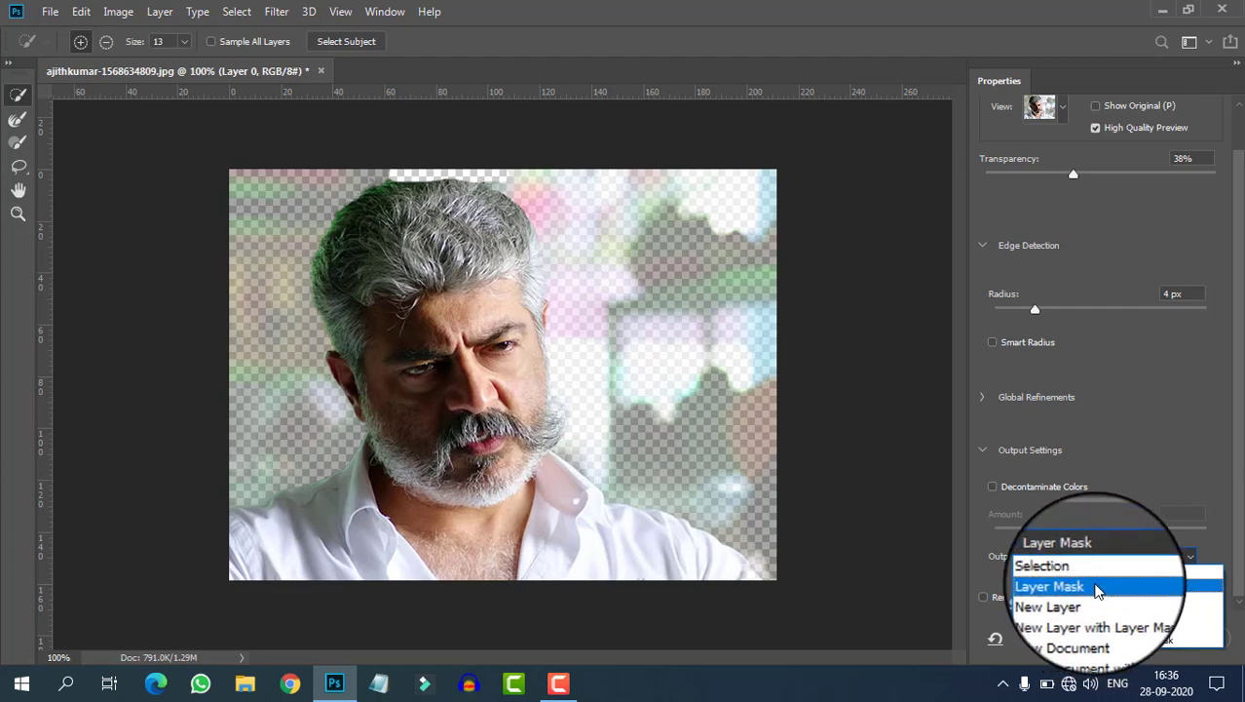
pyautogui.click(1097, 587)
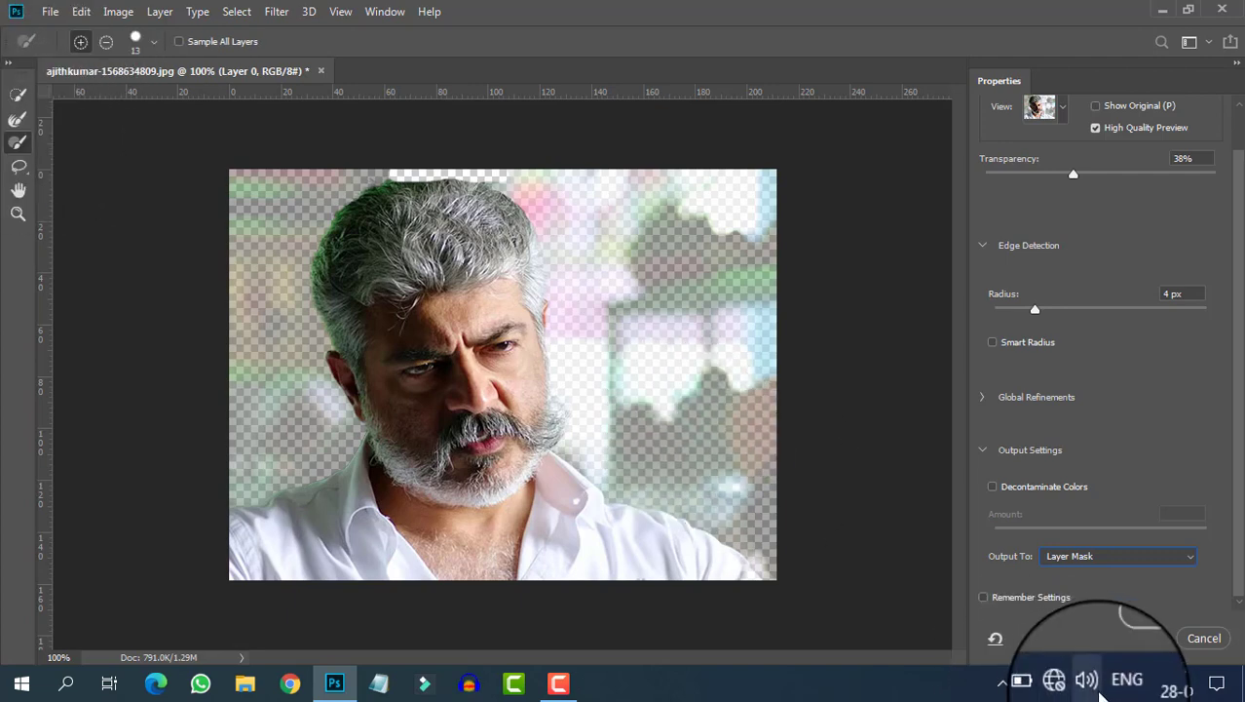
pyautogui.click(1140, 639)
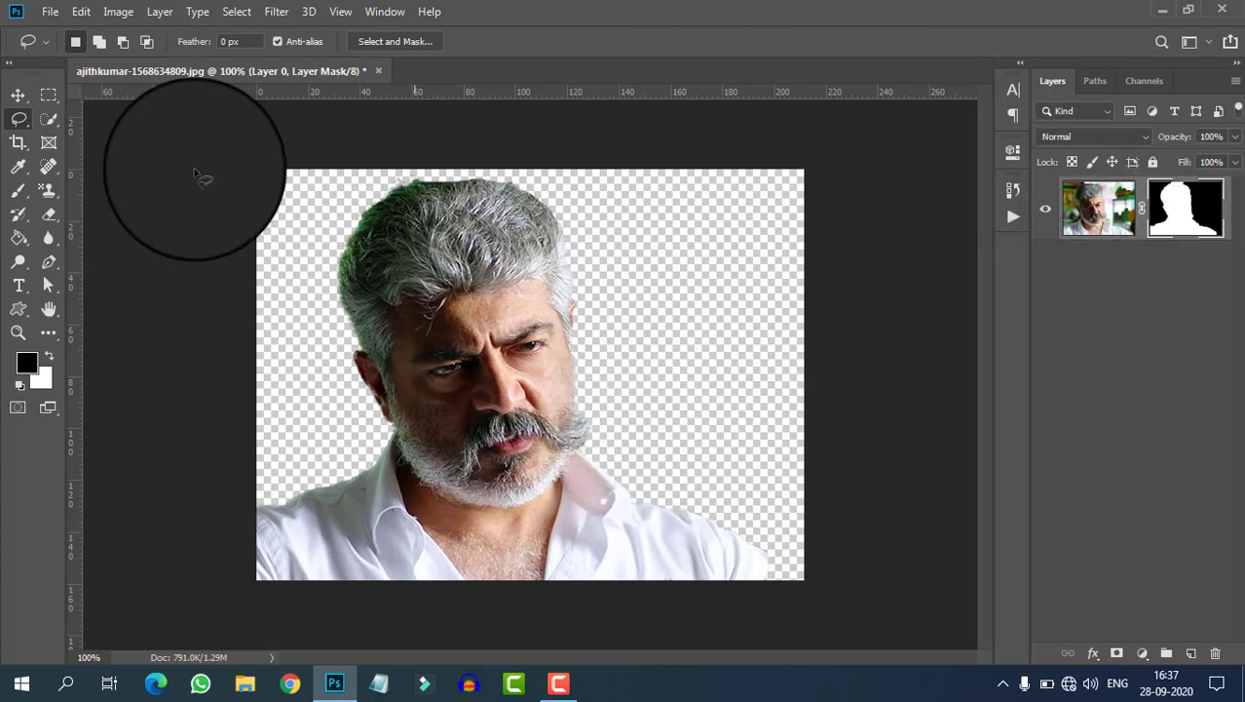
# Save a copy of the cutout to the Desktop as a PNG with the large file size (fastest saving) option
pyautogui.click(50, 12)
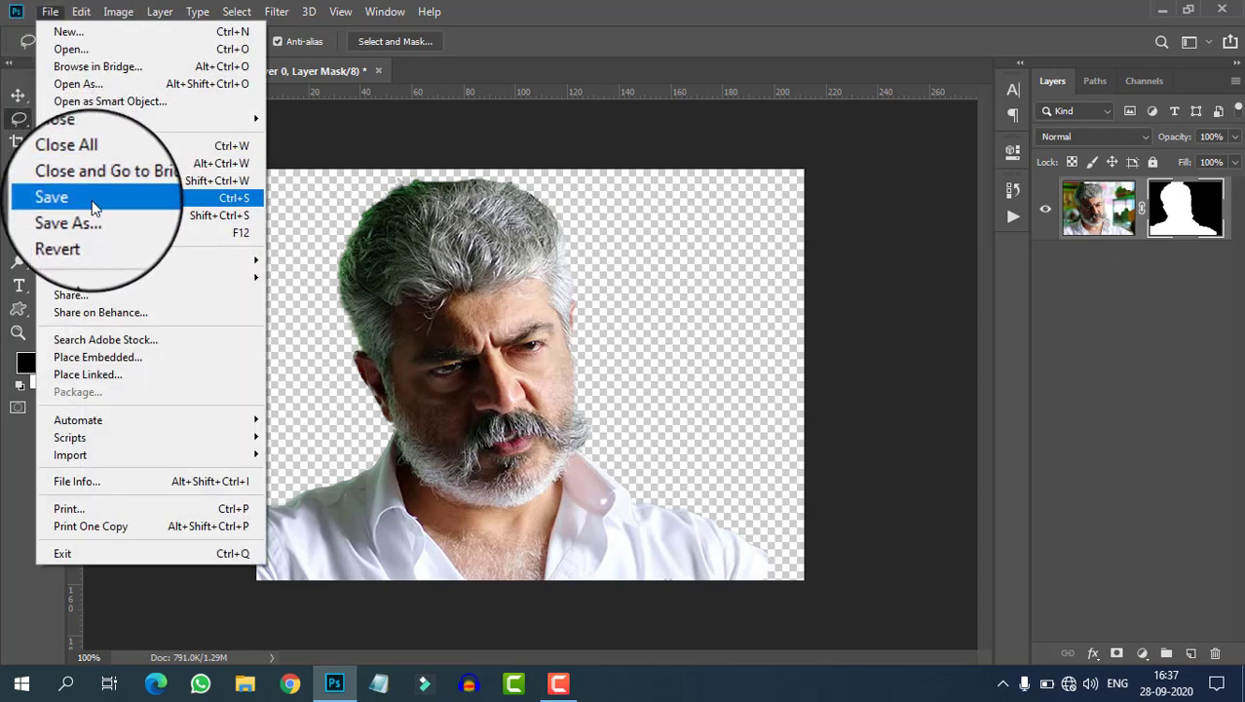
pyautogui.click(94, 219)
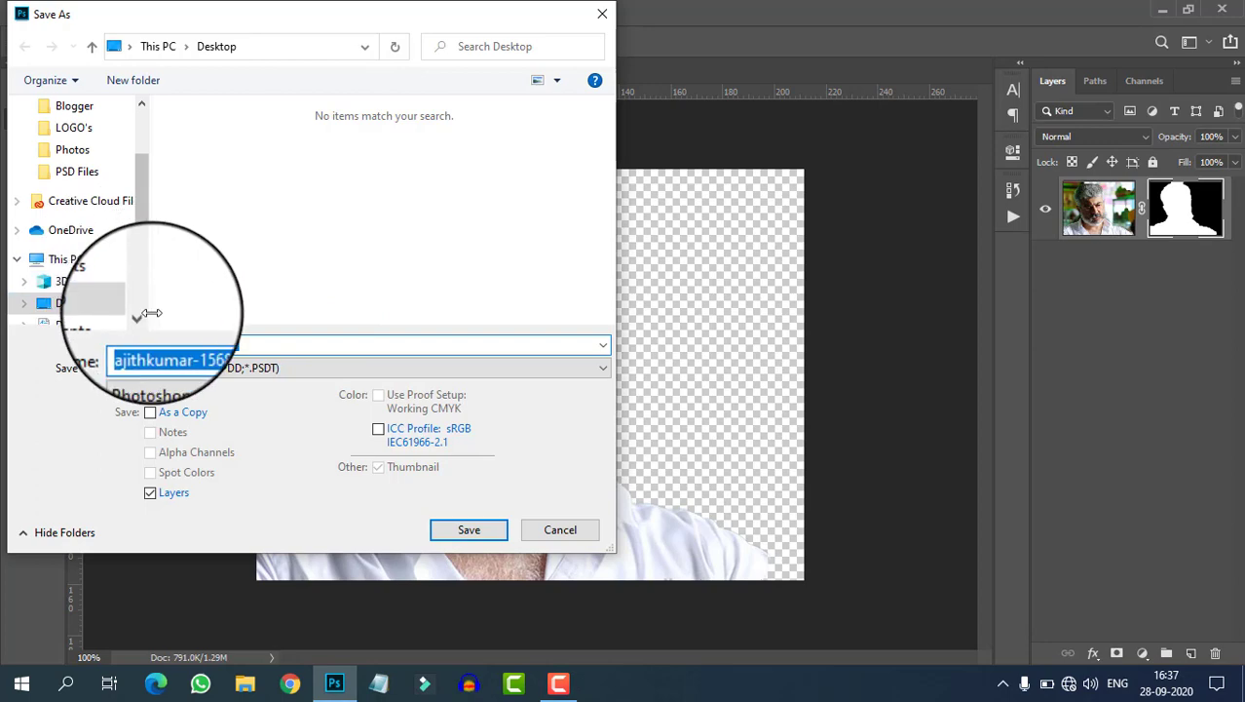
pyautogui.click(178, 373)
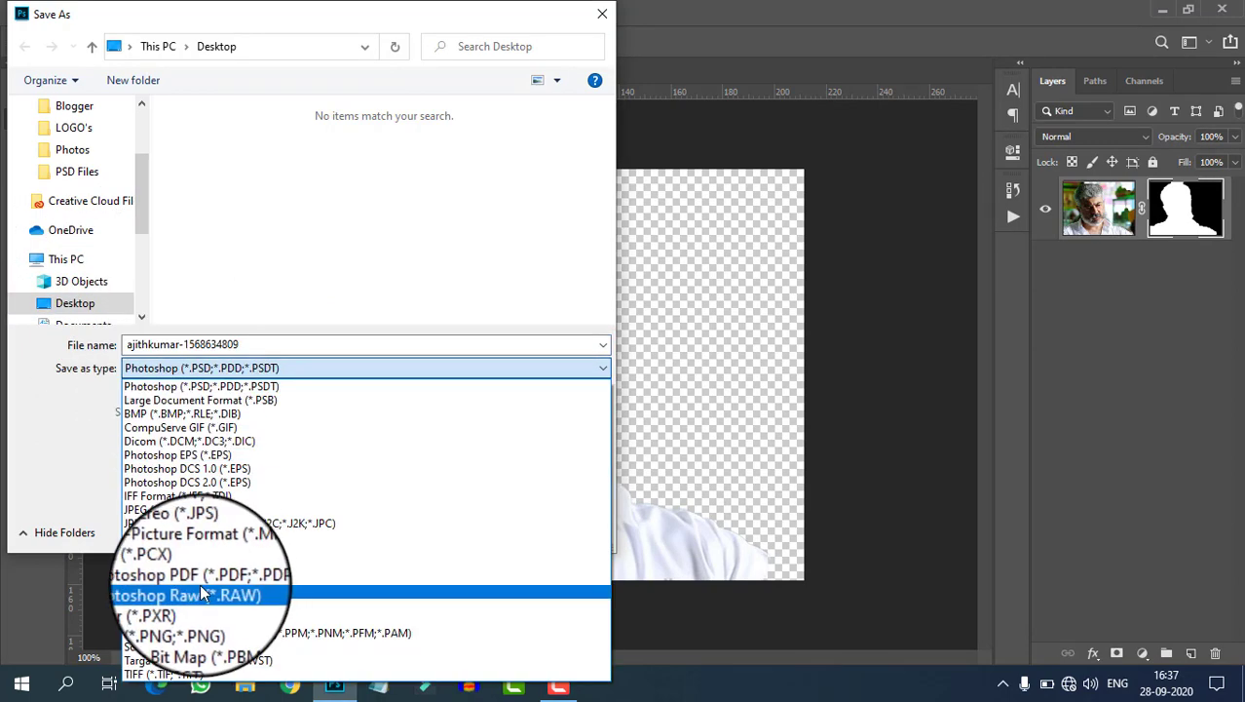
pyautogui.click(185, 618)
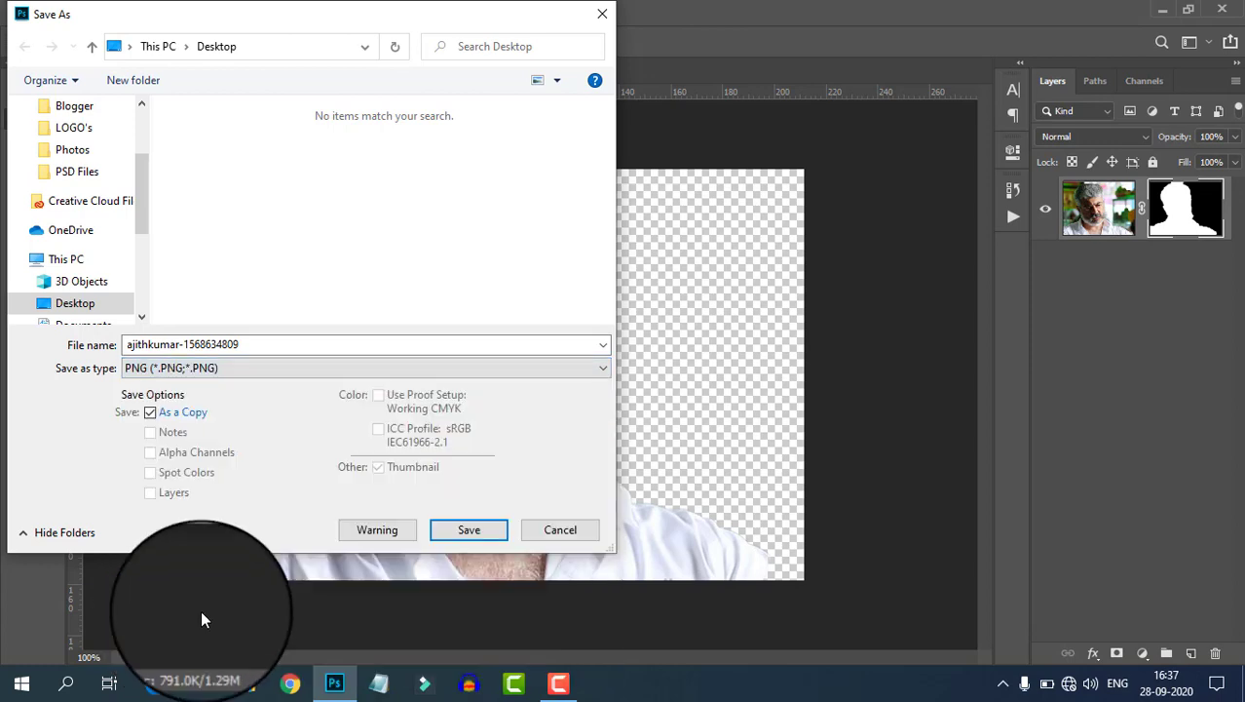
pyautogui.click(465, 536)
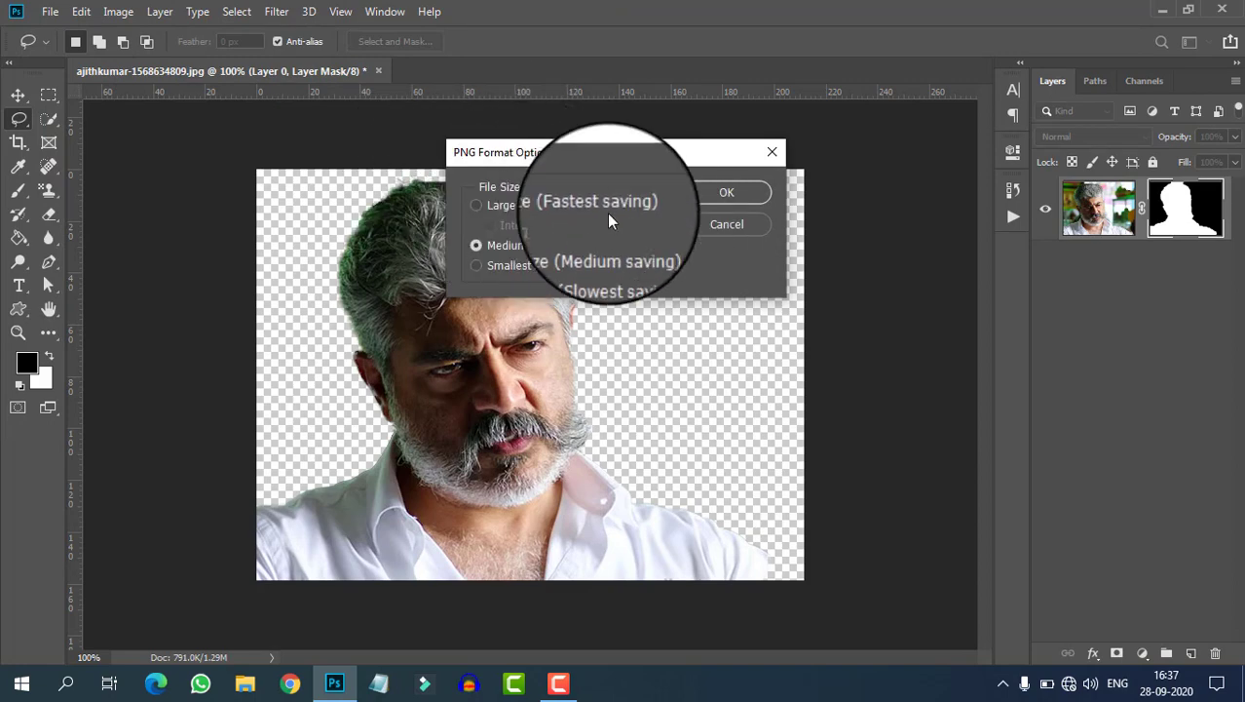
pyautogui.click(475, 205)
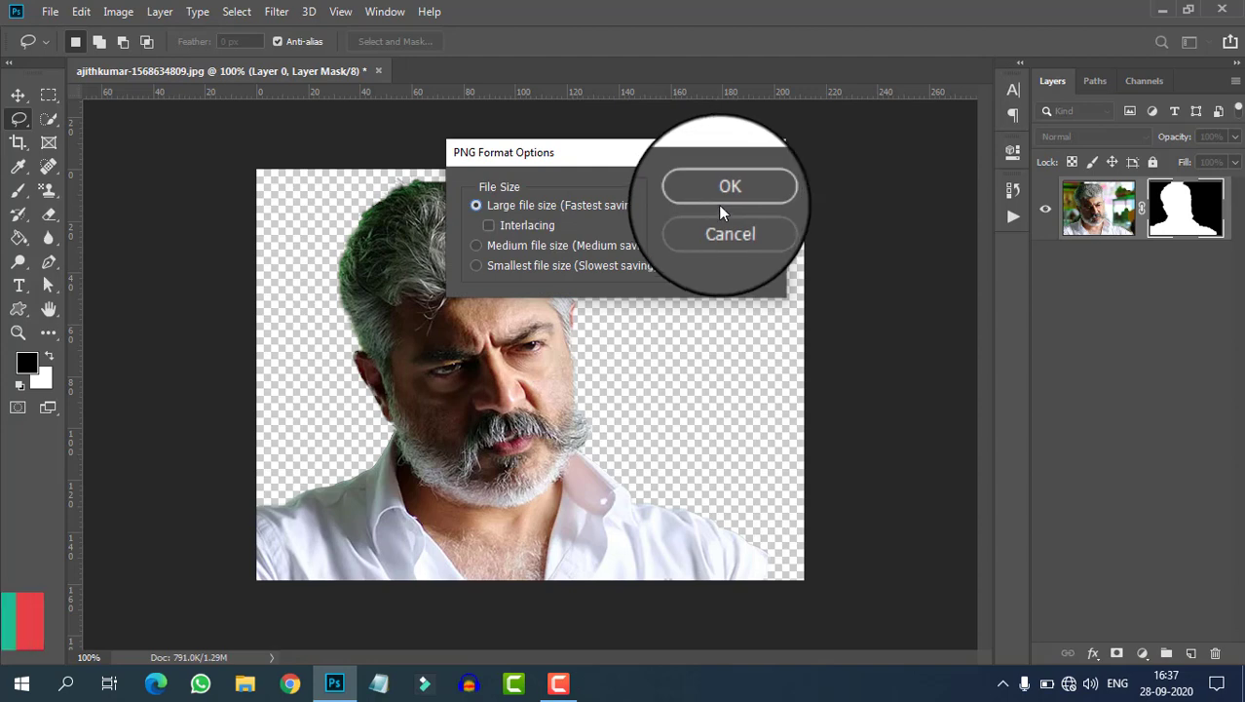
pyautogui.click(725, 189)
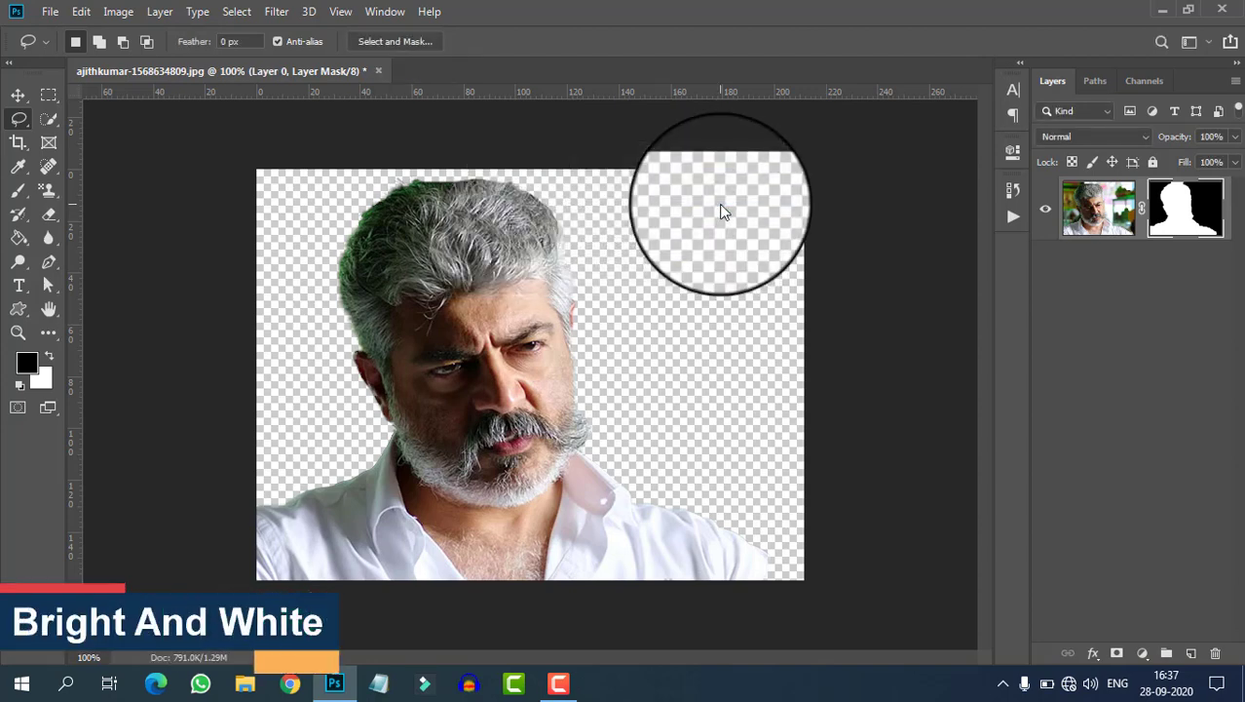
# Open the saved PNG from the desktop in the Photos viewer to check the background removal, then minimize the viewer
pyautogui.click(1160, 11)
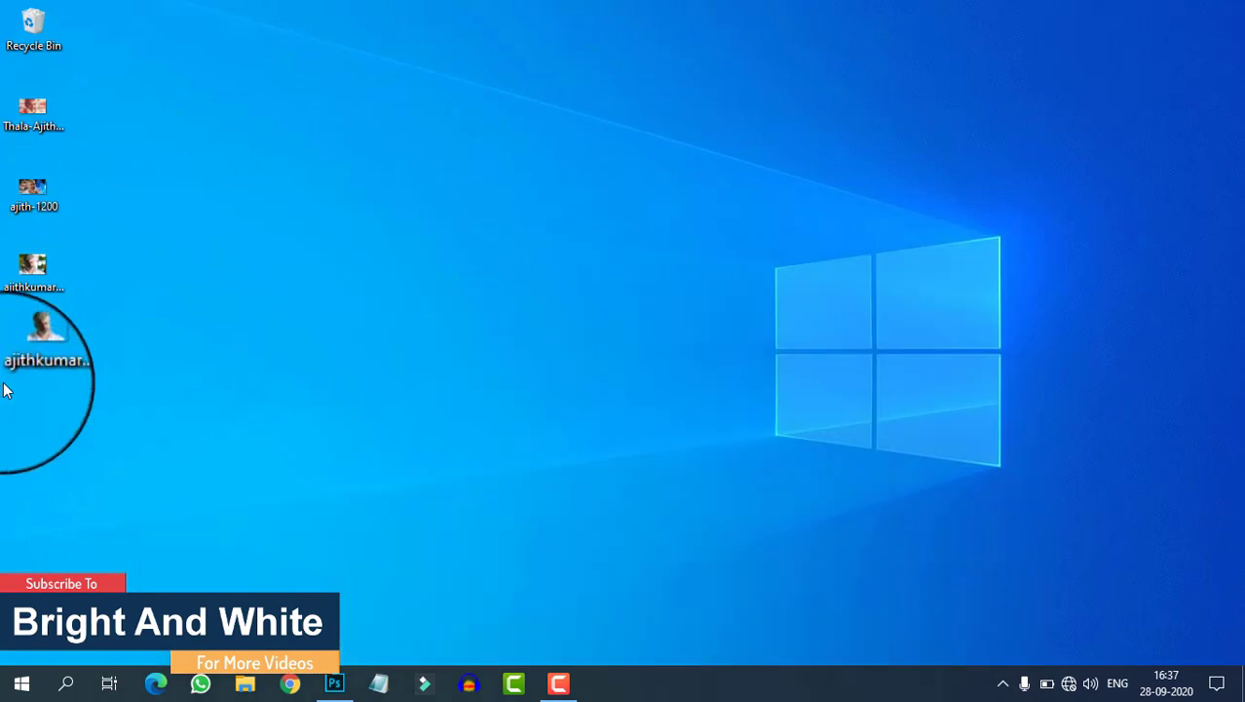
pyautogui.rightClick(27, 351)
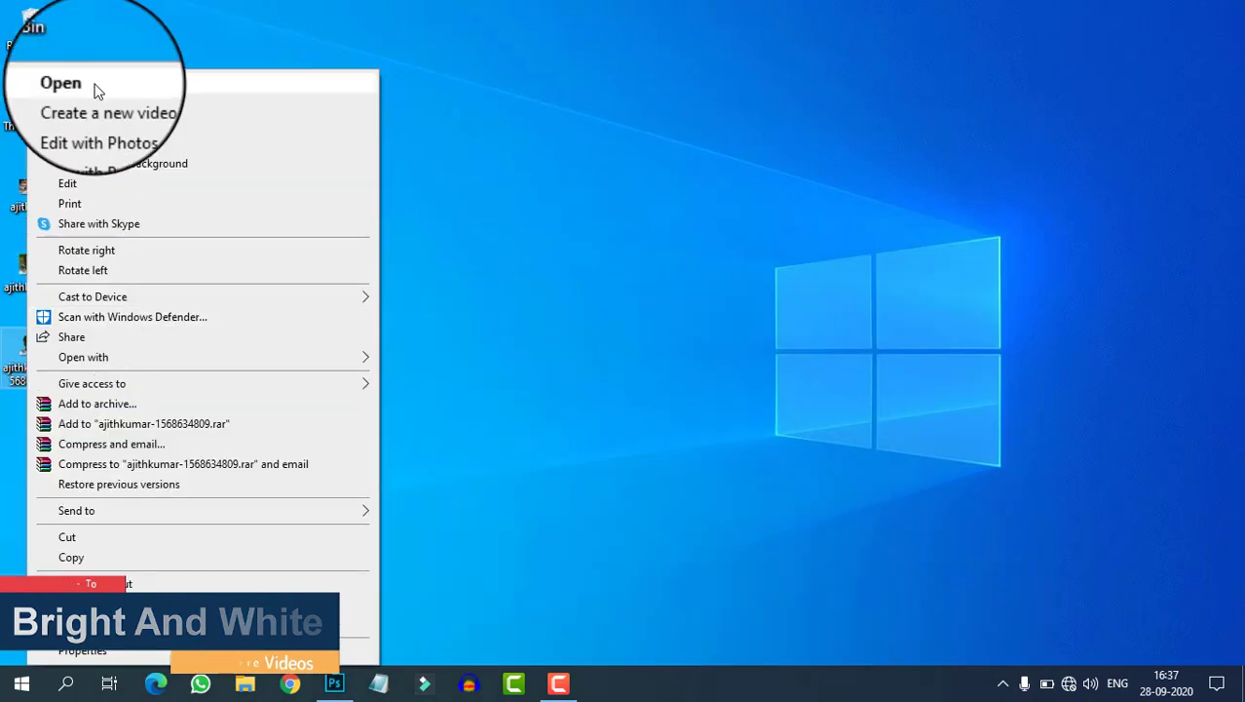
pyautogui.click(97, 90)
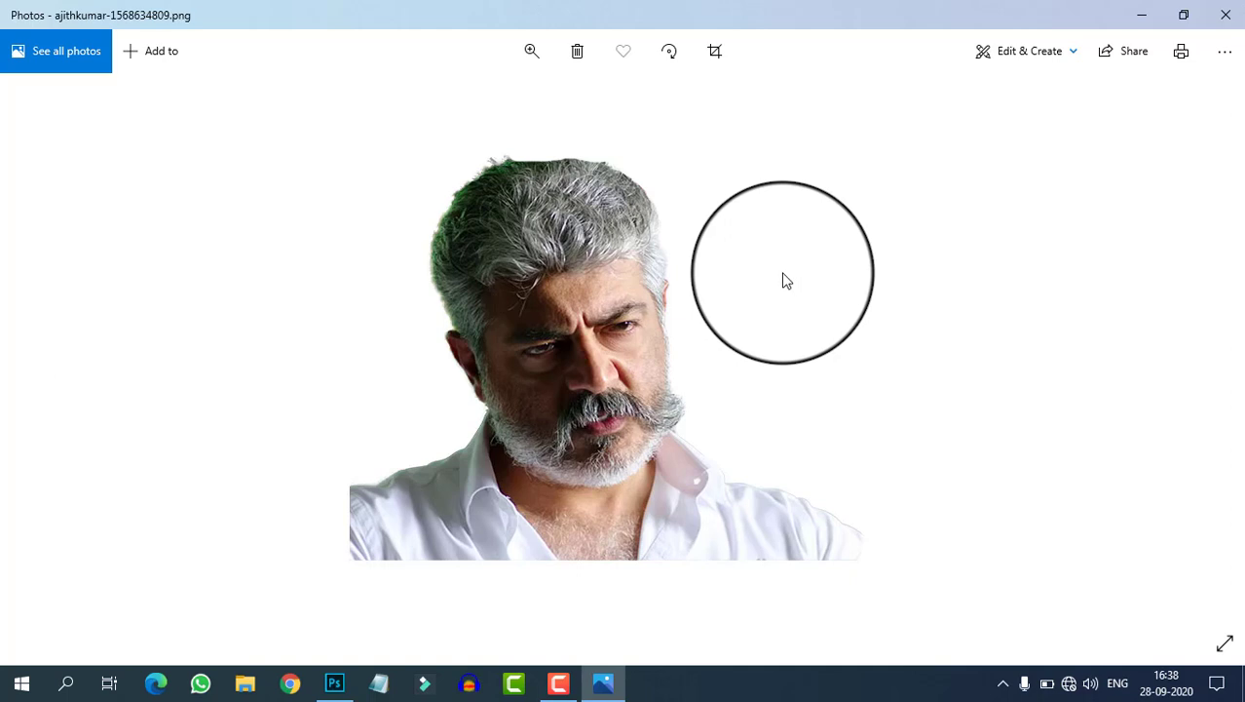
pyautogui.click(1146, 16)
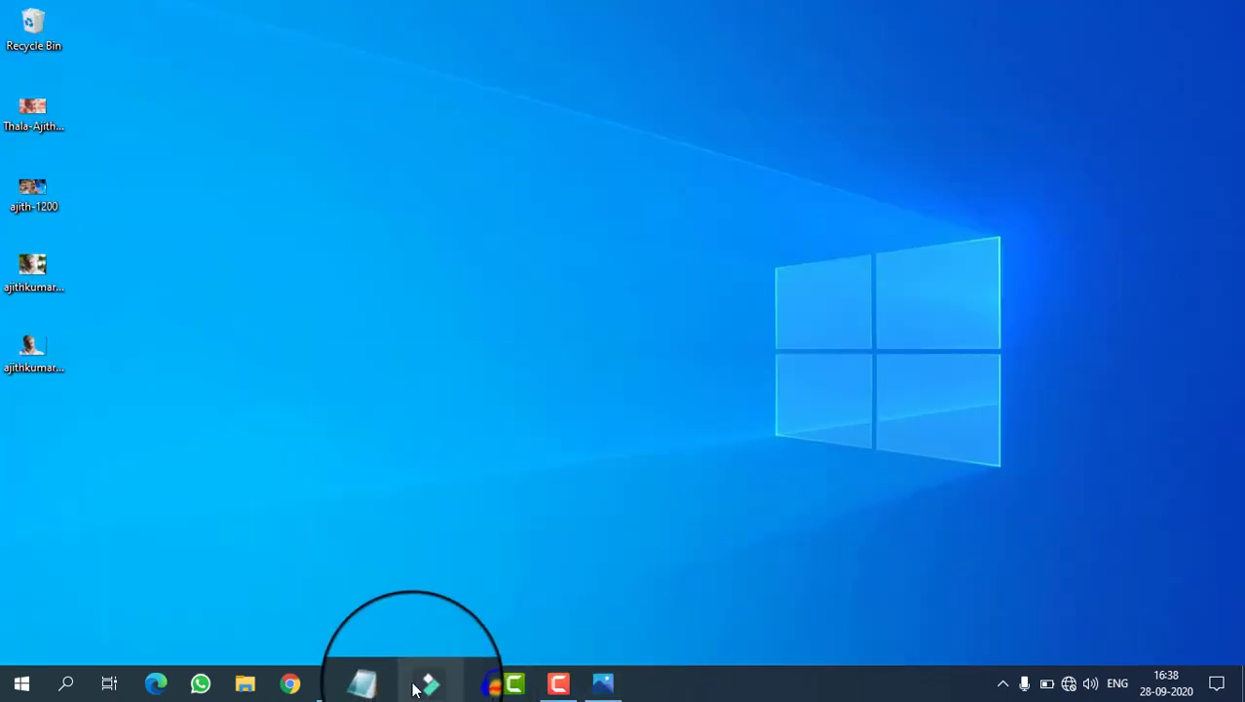
# Return to Photoshop and show the Quick Selection tool group containing the Magic Wand Tool
pyautogui.click(334, 684)
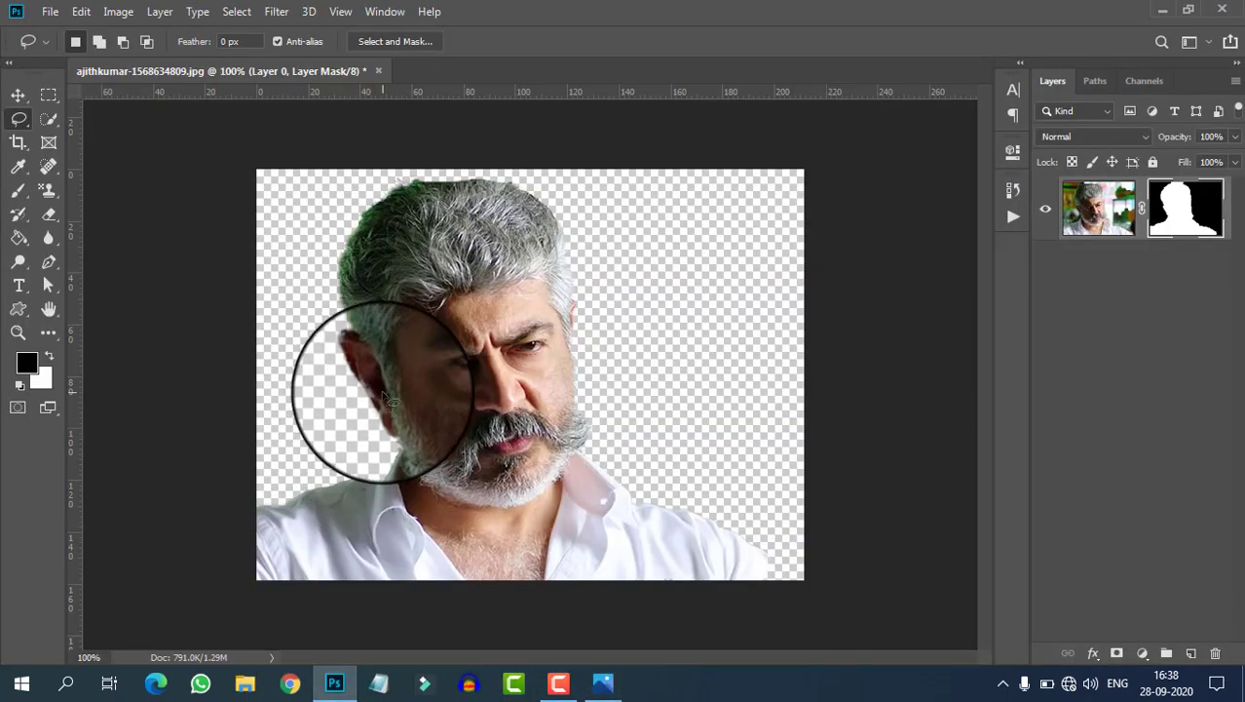
pyautogui.click(48, 119)
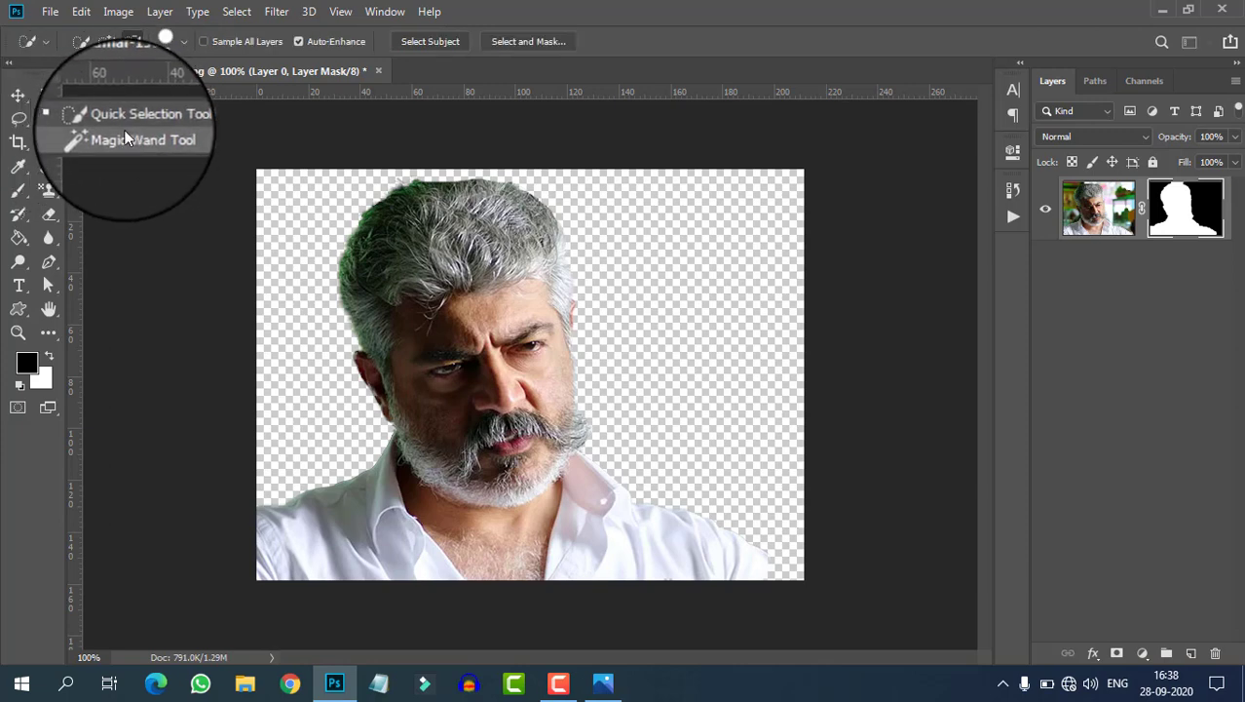